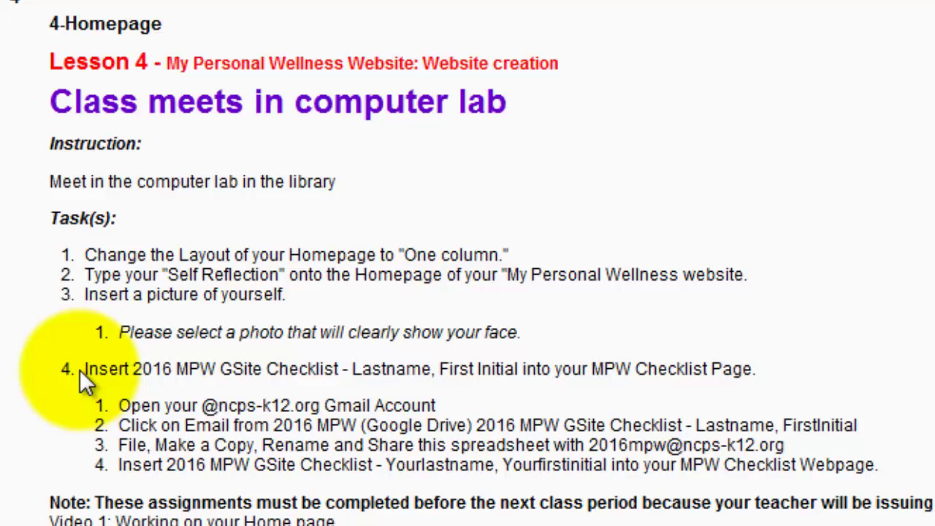
Step: Highlight Lesson 4's task to insert the 2016 MPW GSite Checklist into the MPW Checklist page
{"action": "left_click_drag", "start_coordinate": [80, 370], "coordinate": [755, 370]}
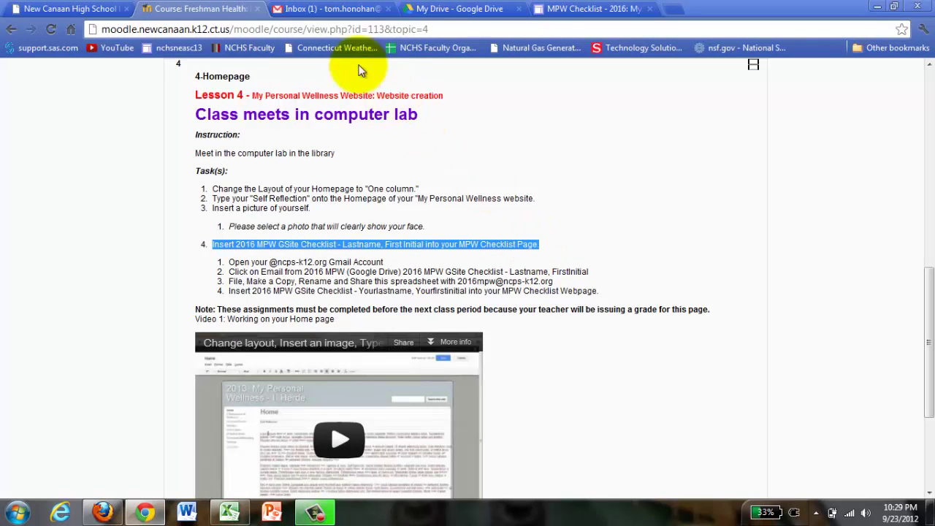
Step: In Gmail, open the 2016 MPW (Google Drive) email sharing the GSite Checklist spreadsheet
{"action": "left_click", "coordinate": [336, 10]}
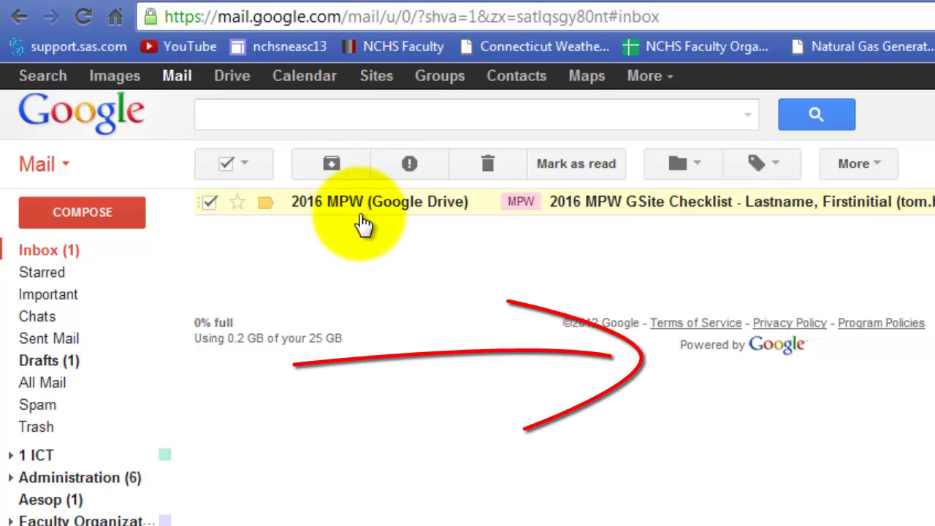
{"action": "left_click", "coordinate": [693, 216]}
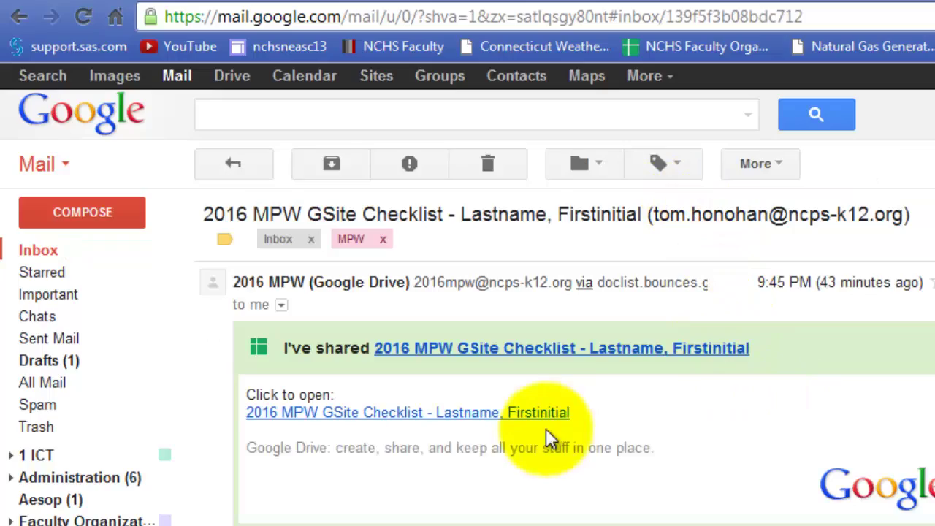
Step: Open the shared checklist spreadsheet and start a copy via File > Make a copy
{"action": "left_click", "coordinate": [474, 415]}
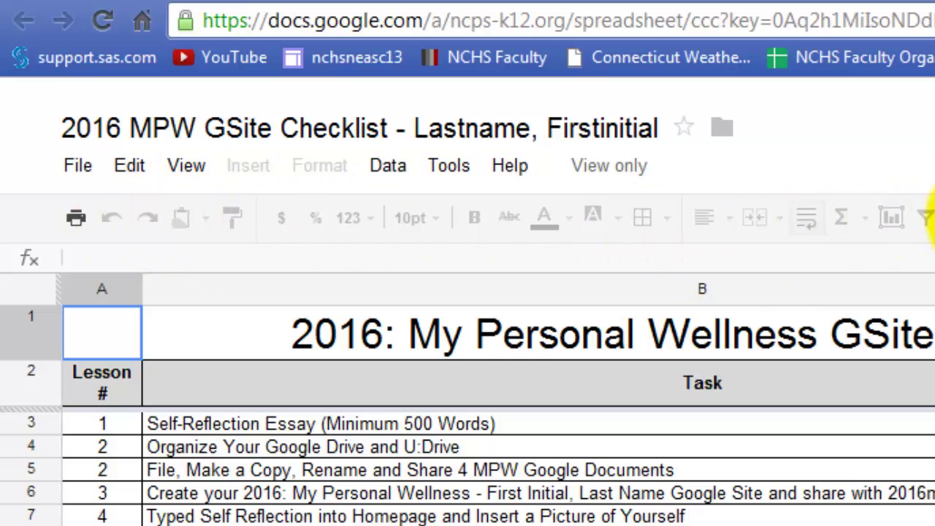
{"action": "left_click", "coordinate": [89, 169]}
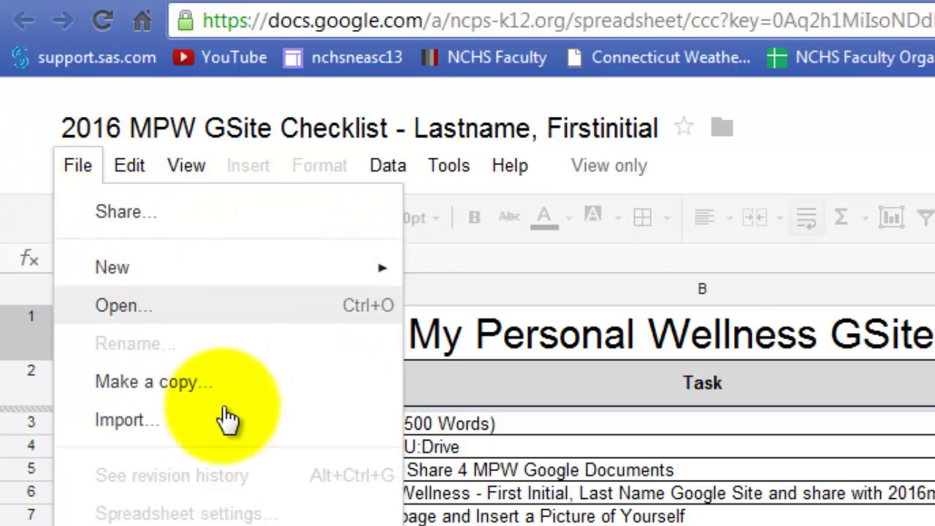
{"action": "left_click", "coordinate": [233, 383]}
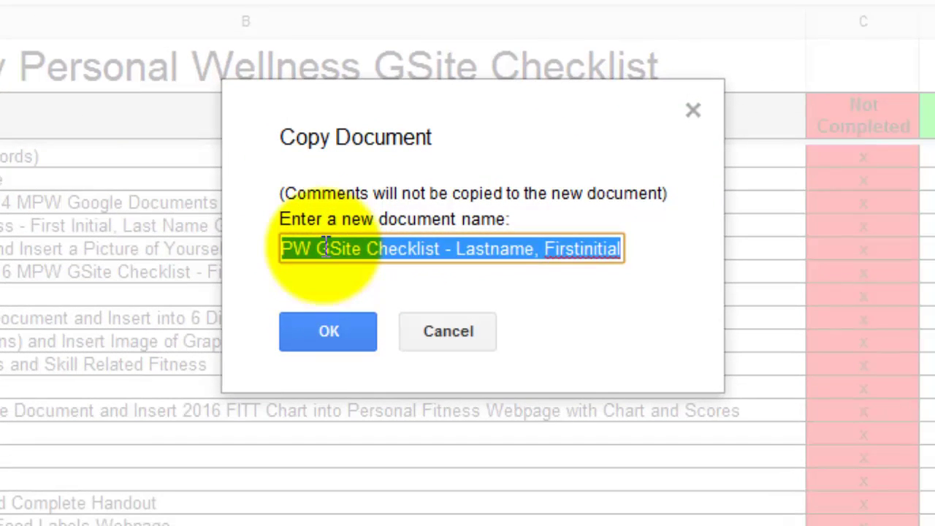
Step: Name the copy '2016 MPW GSite Checklist' with the student's last name and first initial, removing 'Copy of'
{"action": "left_click", "coordinate": [461, 247]}
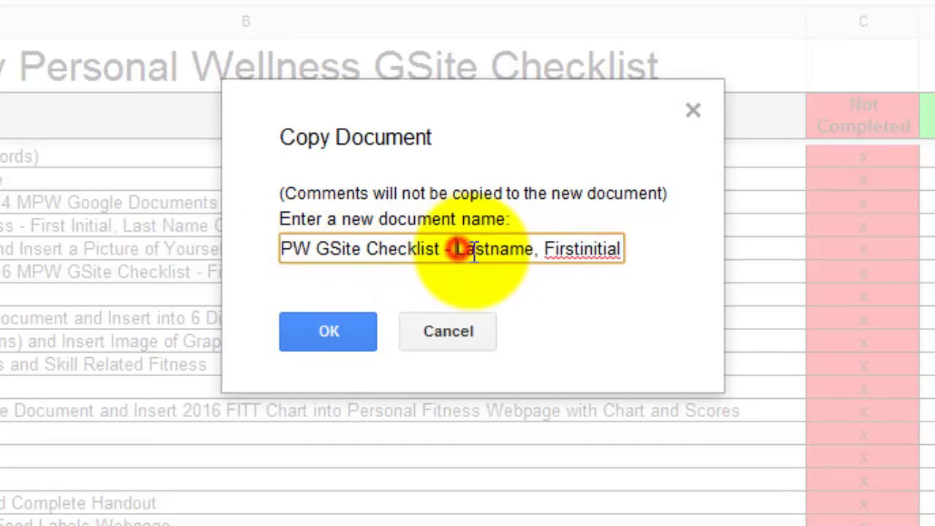
{"action": "type", "text": "HOljoha"}
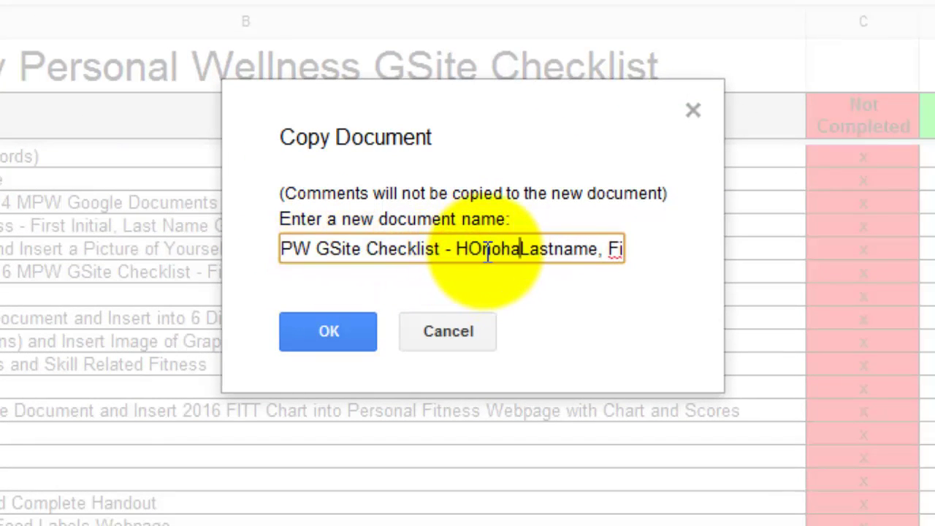
{"action": "key", "text": "BackSpace"}
{"action": "key", "text": "BackSpace"}
{"action": "key", "text": "BackSpace"}
{"action": "key", "text": "BackSpace"}
{"action": "key", "text": "BackSpace"}
{"action": "key", "text": "BackSpace"}
{"action": "key", "text": "BackSpace"}
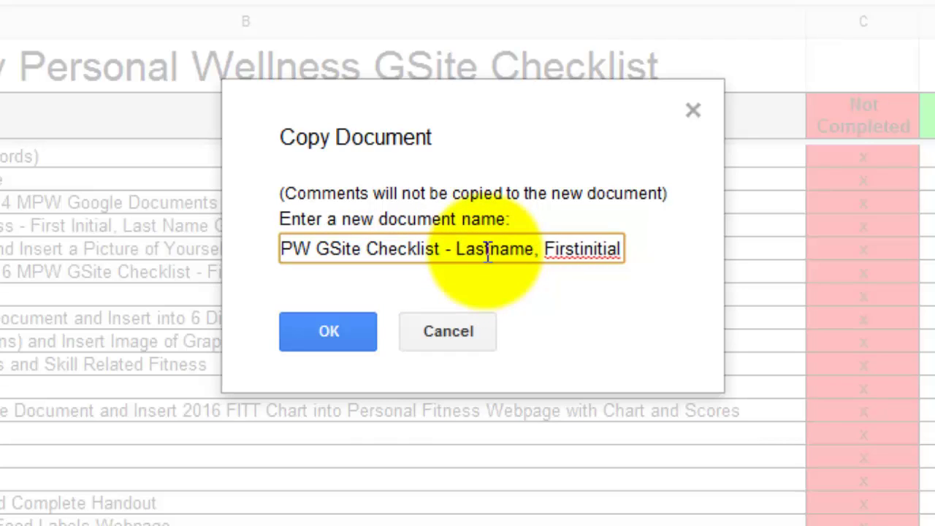
{"action": "type", "text": "Honohan, F"}
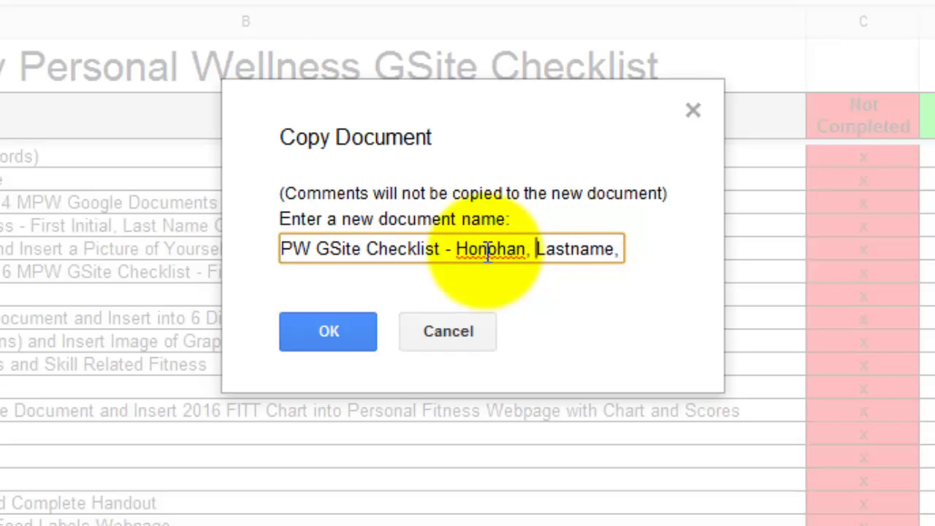
{"action": "key", "text": "BackSpace"}
{"action": "type", "text": "T"}
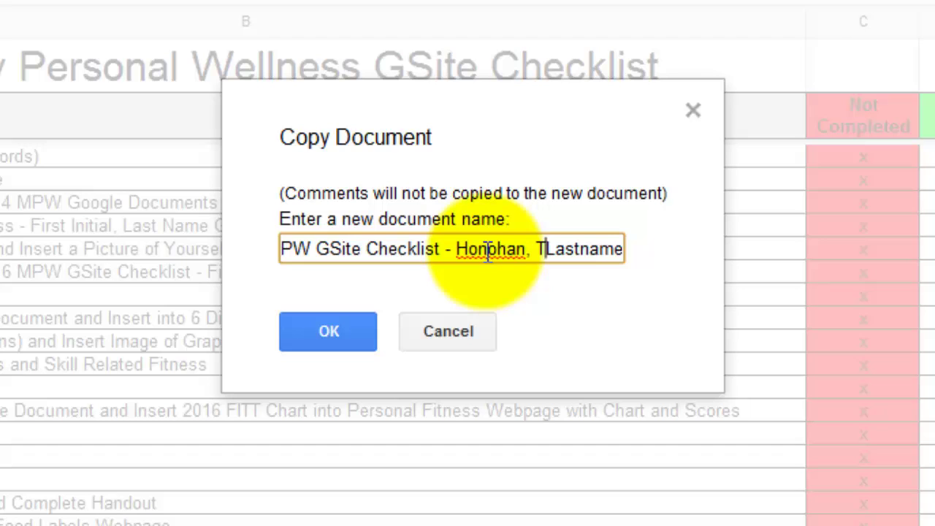
{"action": "key", "text": "Delete"}
{"action": "key", "text": "Delete"}
{"action": "key", "text": "Delete"}
{"action": "key", "text": "Delete"}
{"action": "key", "text": "Delete"}
{"action": "key", "text": "Delete"}
{"action": "key", "text": "Delete"}
{"action": "key", "text": "Delete"}
{"action": "key", "text": "Delete"}
{"action": "key", "text": "Delete"}
{"action": "key", "text": "Delete"}
{"action": "key", "text": "Delete"}
{"action": "key", "text": "Delete"}
{"action": "key", "text": "Delete"}
{"action": "key", "text": "Delete"}
{"action": "key", "text": "Delete"}
{"action": "key", "text": "Delete"}
{"action": "key", "text": "Delete"}
{"action": "key", "text": "Delete"}
{"action": "key", "text": "Delete"}
{"action": "key", "text": "Delete"}
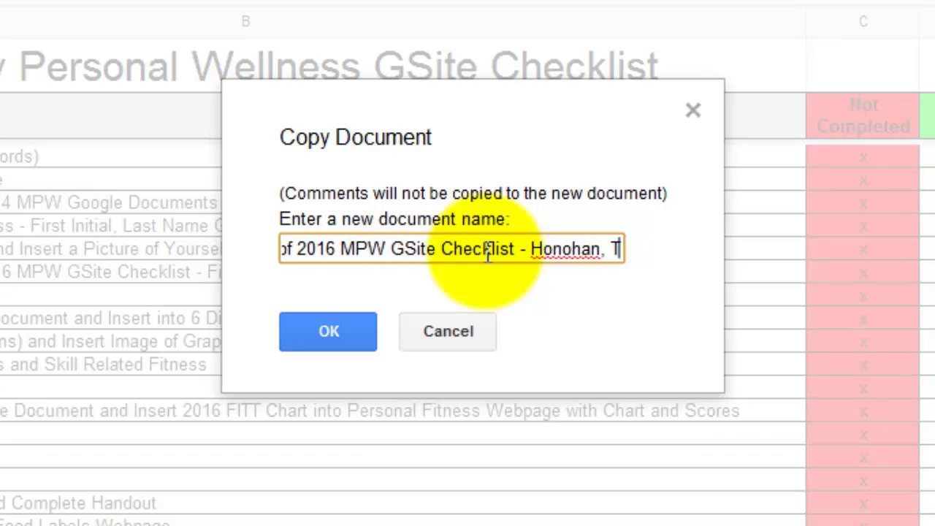
{"action": "left_click", "coordinate": [300, 249]}
{"action": "key", "text": "BackSpace"}
{"action": "key", "text": "BackSpace"}
{"action": "key", "text": "BackSpace"}
{"action": "key", "text": "BackSpace"}
{"action": "key", "text": "BackSpace"}
{"action": "key", "text": "BackSpace"}
{"action": "key", "text": "BackSpace"}
{"action": "key", "text": "BackSpace"}
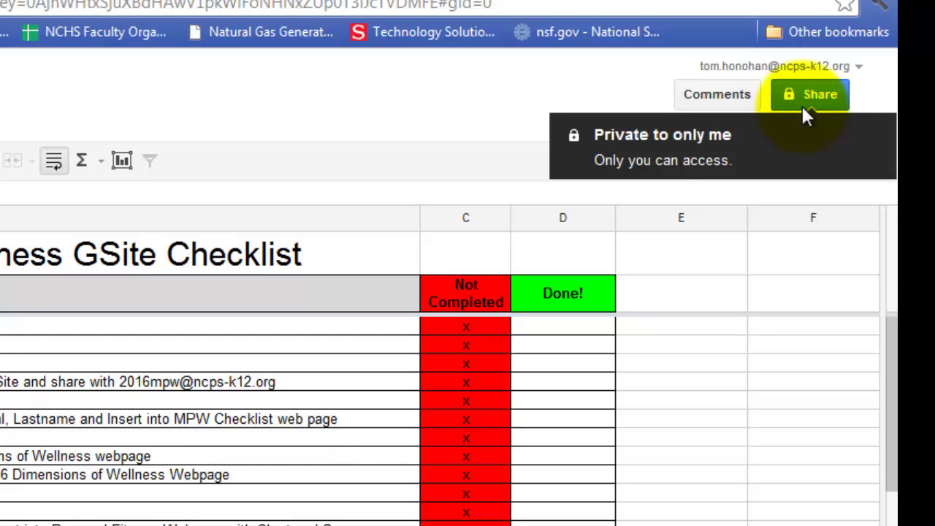
Step: Share the copy with the 2016 MPW account as Can edit, without email notification
{"action": "left_click", "coordinate": [801, 104]}
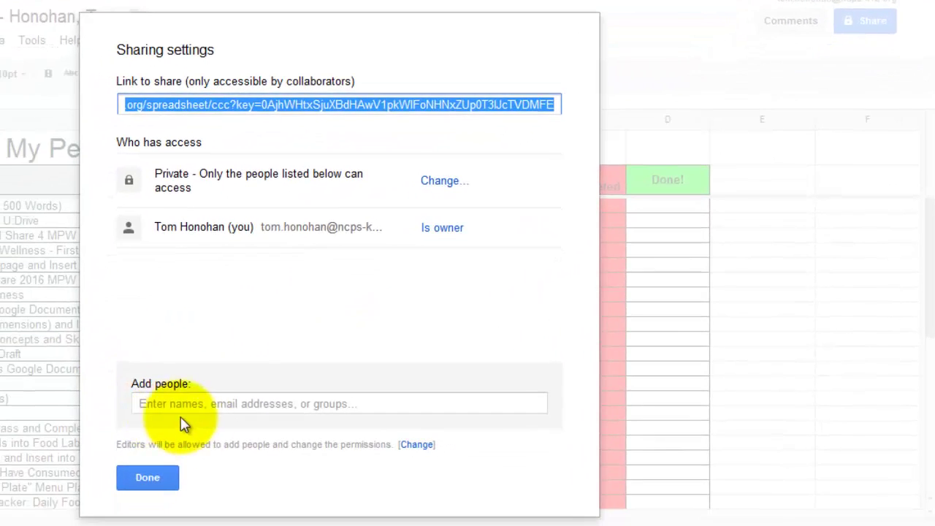
{"action": "left_click", "coordinate": [220, 403]}
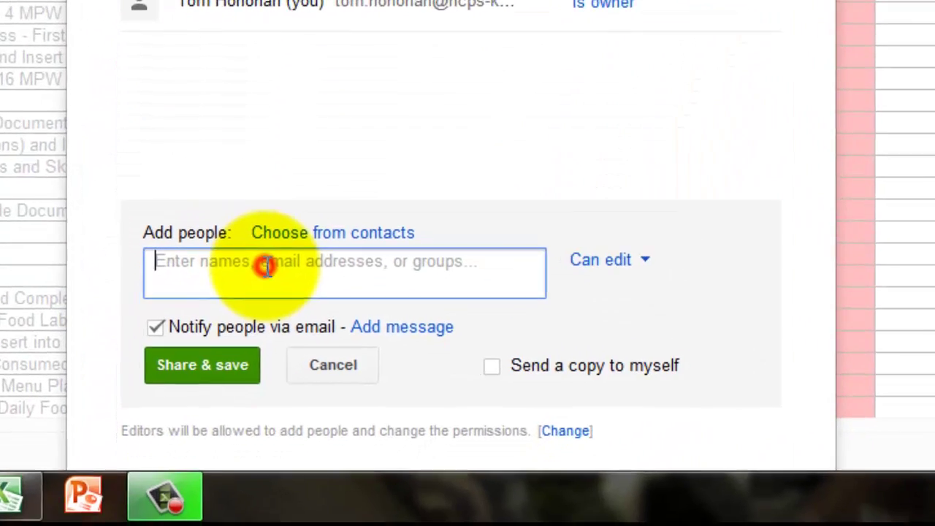
{"action": "type", "text": "201"}
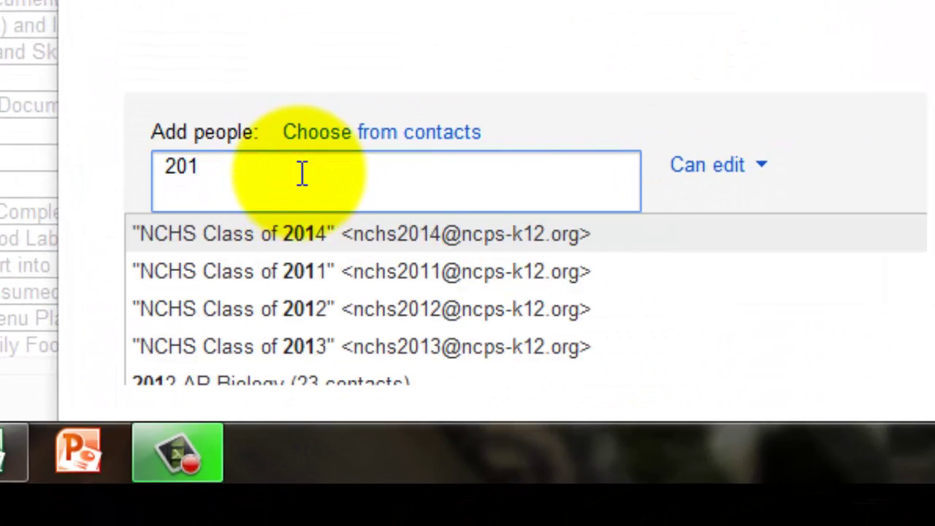
{"action": "type", "text": "6mp"}
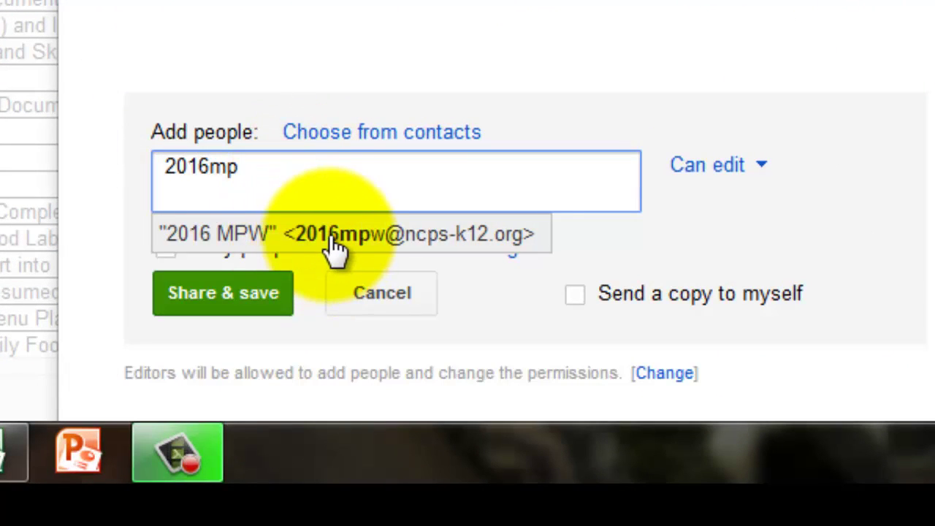
{"action": "left_click", "coordinate": [329, 236]}
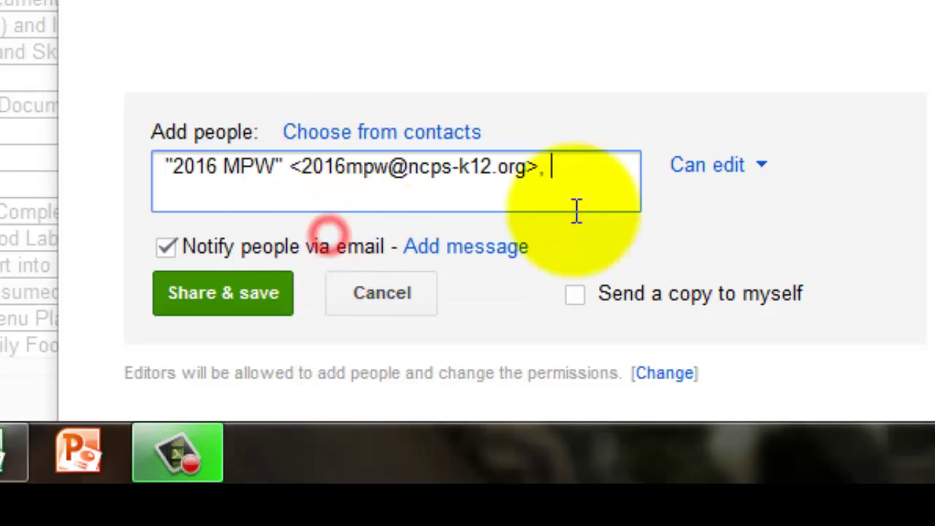
{"action": "left_click", "coordinate": [770, 174]}
{"action": "left_click", "coordinate": [767, 169]}
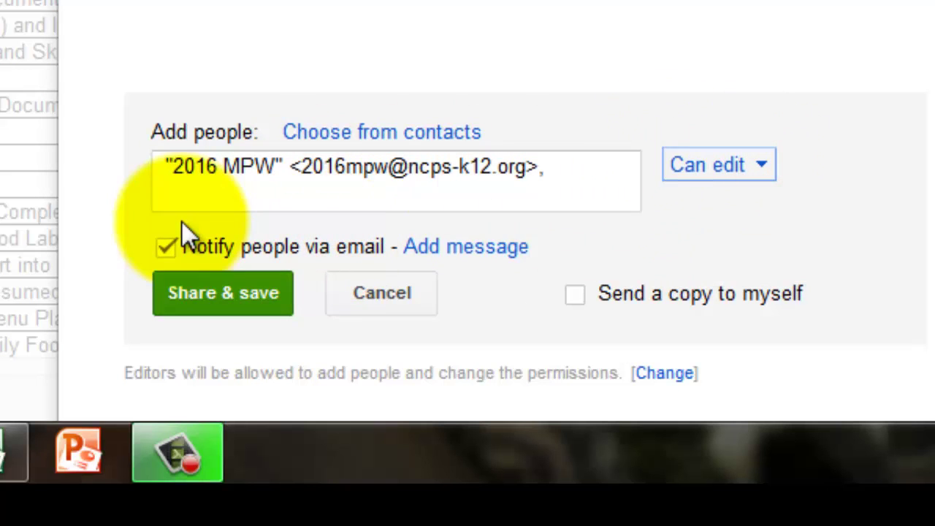
{"action": "left_click", "coordinate": [170, 247]}
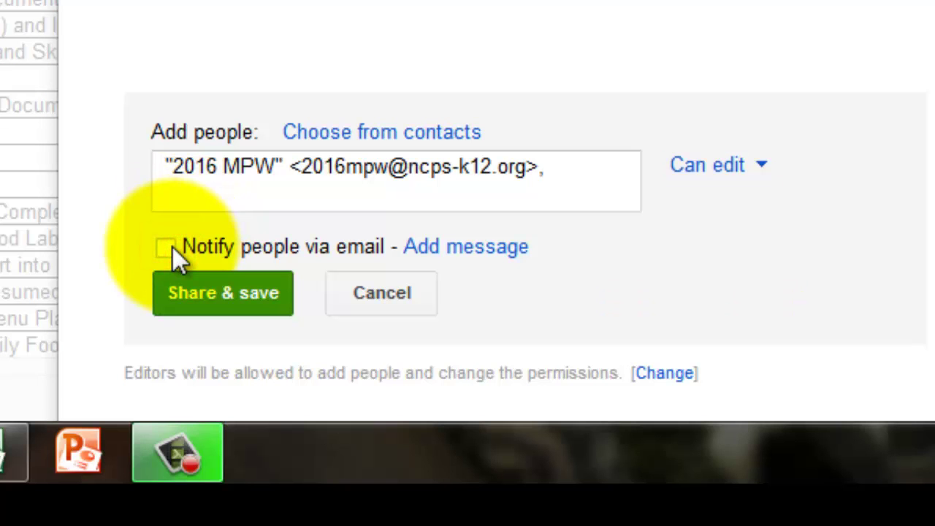
{"action": "left_click", "coordinate": [211, 296]}
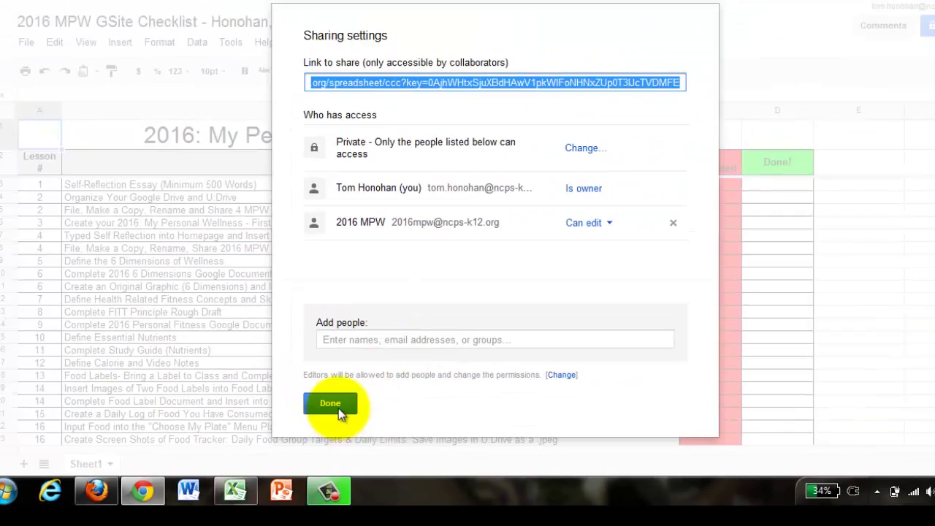
{"action": "left_click", "coordinate": [338, 407]}
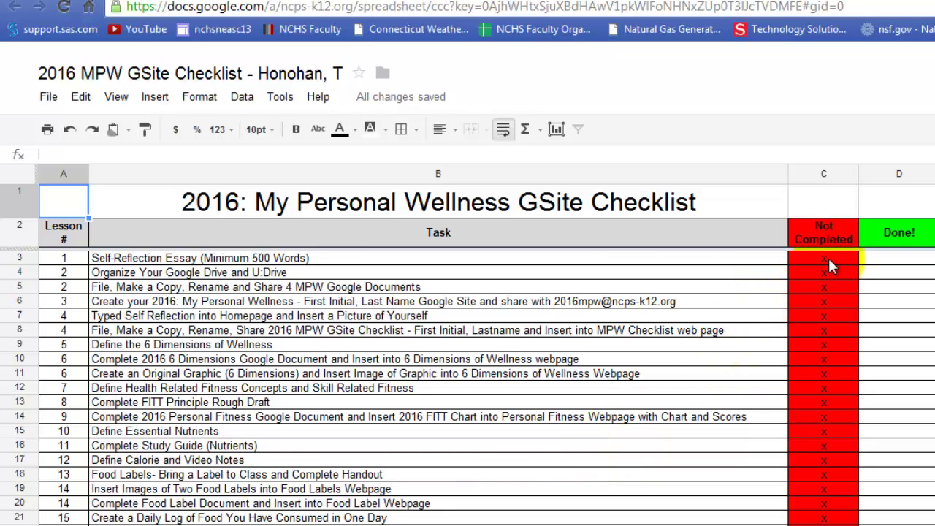
Step: Mark the first two tasks done: clear the x in C3 and C4, enter x in D3 and D4
{"action": "key", "text": "BackSpace"}
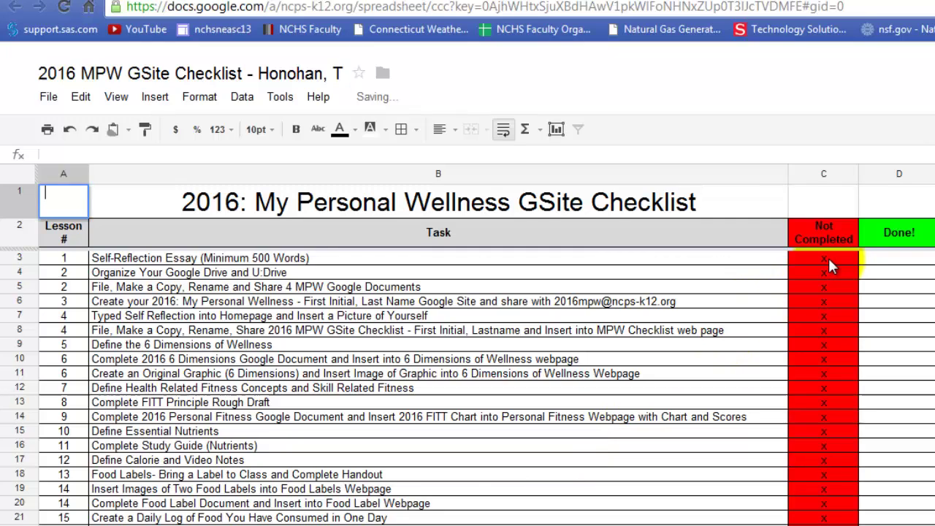
{"action": "left_click", "coordinate": [829, 258]}
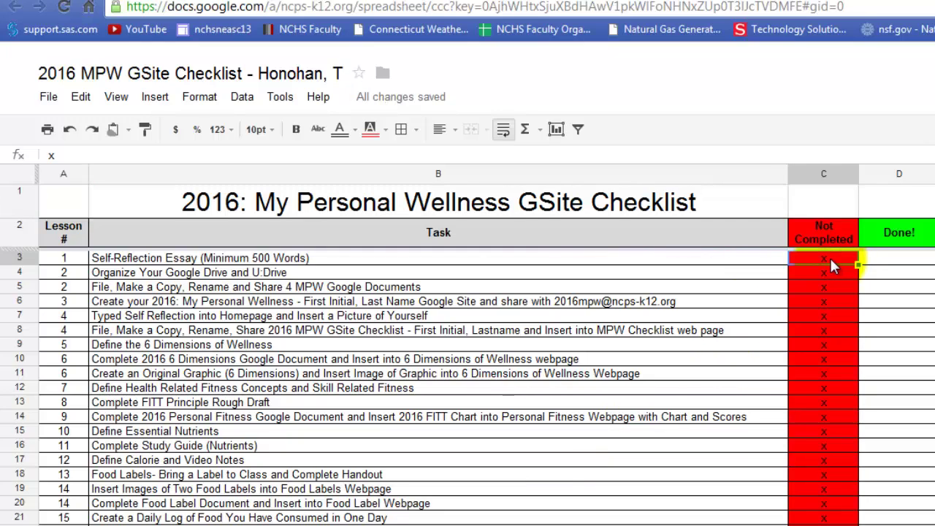
{"action": "key", "text": "Delete"}
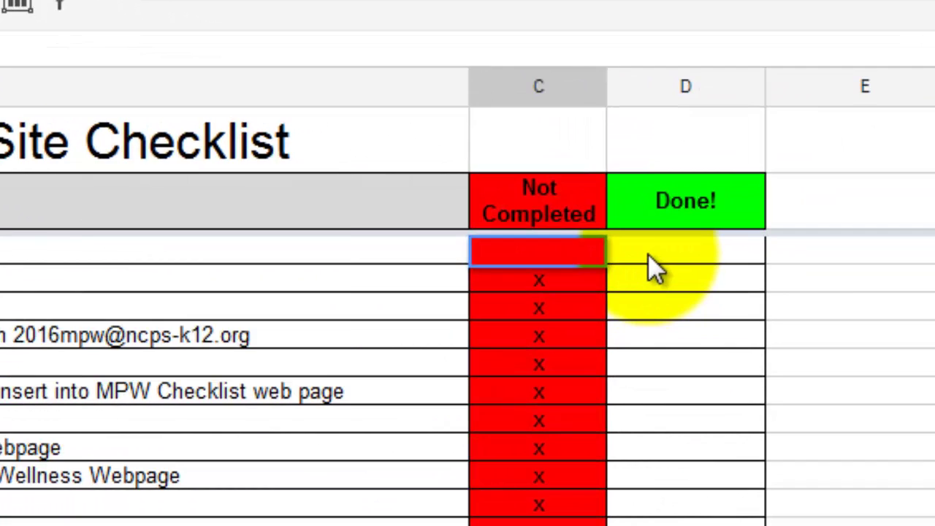
{"action": "left_click", "coordinate": [648, 254]}
{"action": "type", "text": "x"}
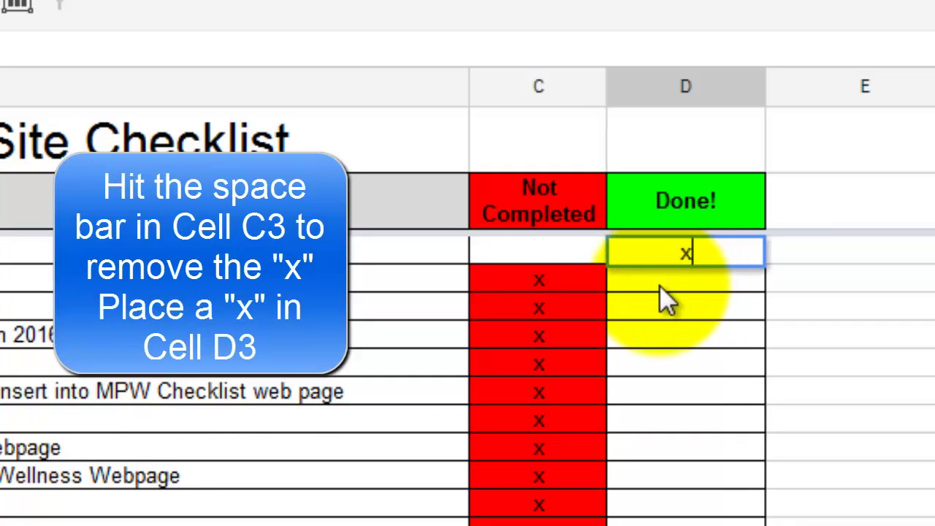
{"action": "key", "text": "Return"}
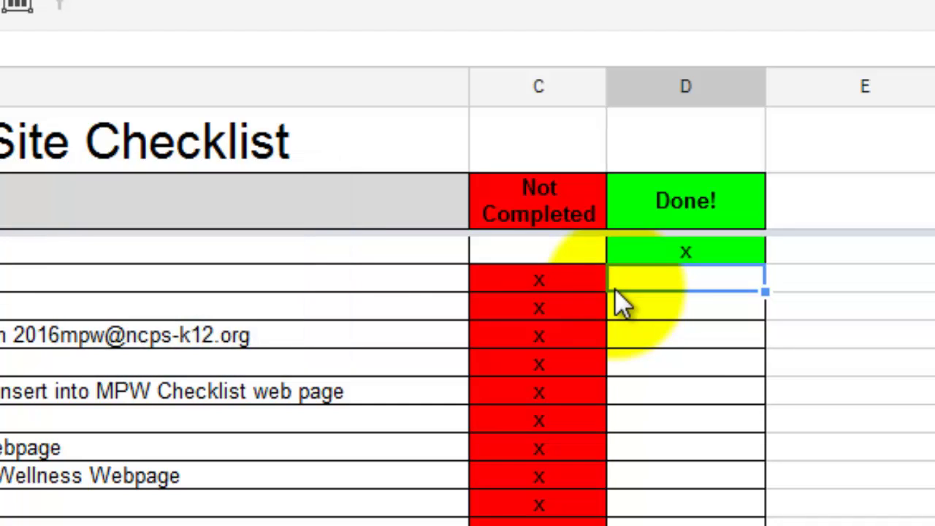
{"action": "left_click", "coordinate": [554, 281]}
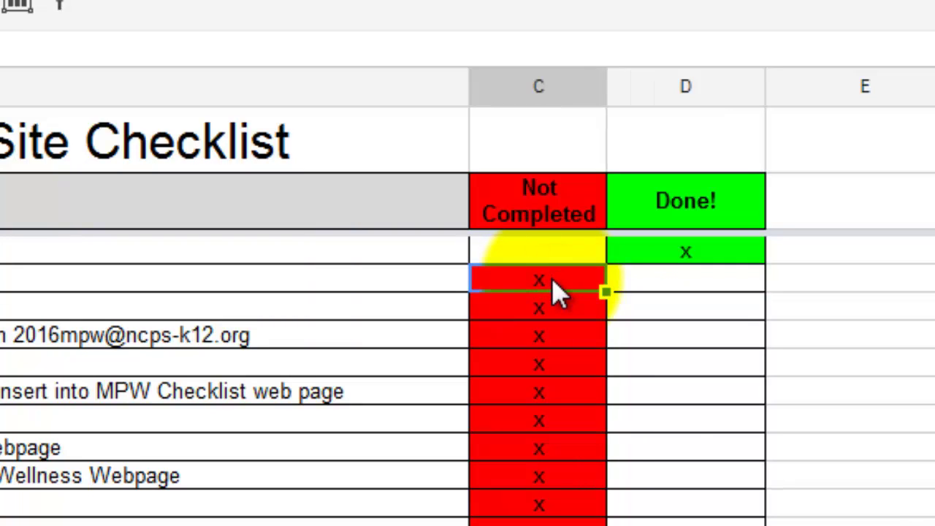
{"action": "key", "text": "BackSpace"}
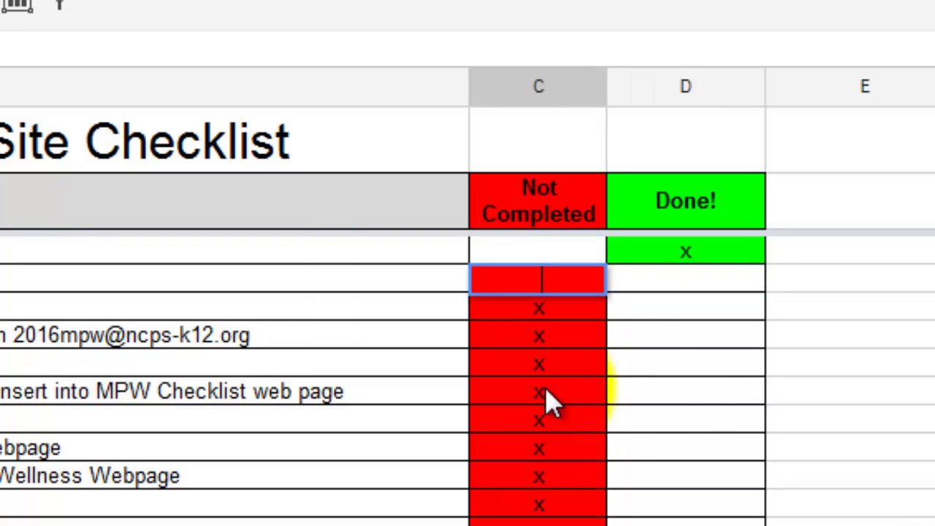
{"action": "left_click", "coordinate": [707, 278]}
{"action": "type", "text": "x"}
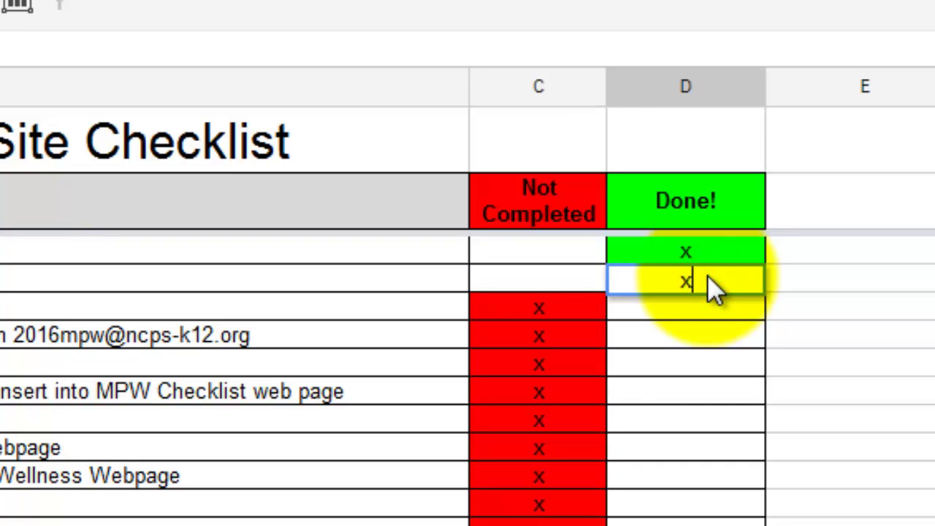
{"action": "key", "text": "Return"}
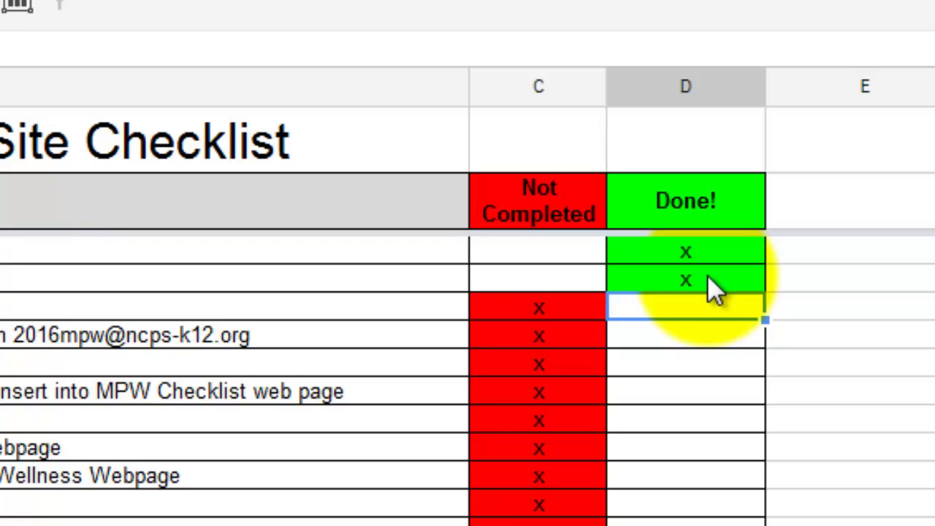
Step: Mark the documents and Google Site tasks done, moving their x from Not Completed to Done
{"action": "left_click", "coordinate": [561, 313]}
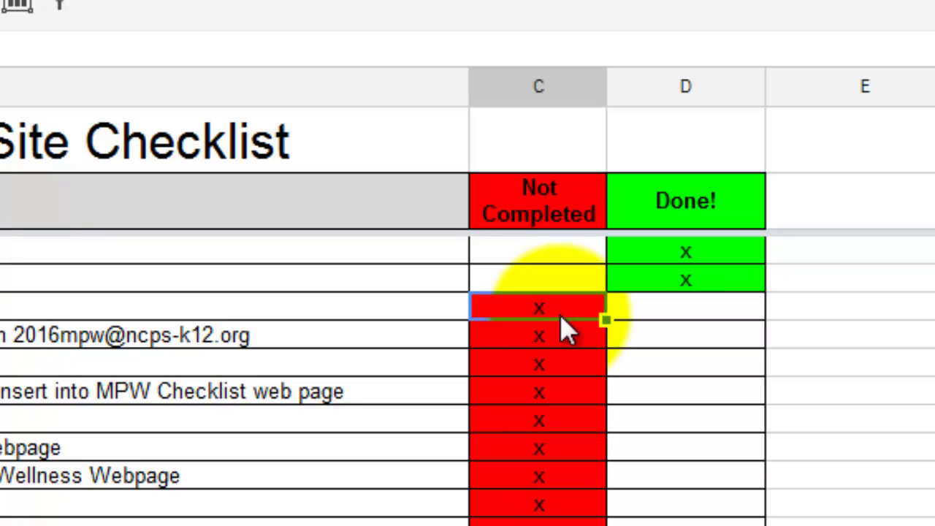
{"action": "key", "text": "Delete"}
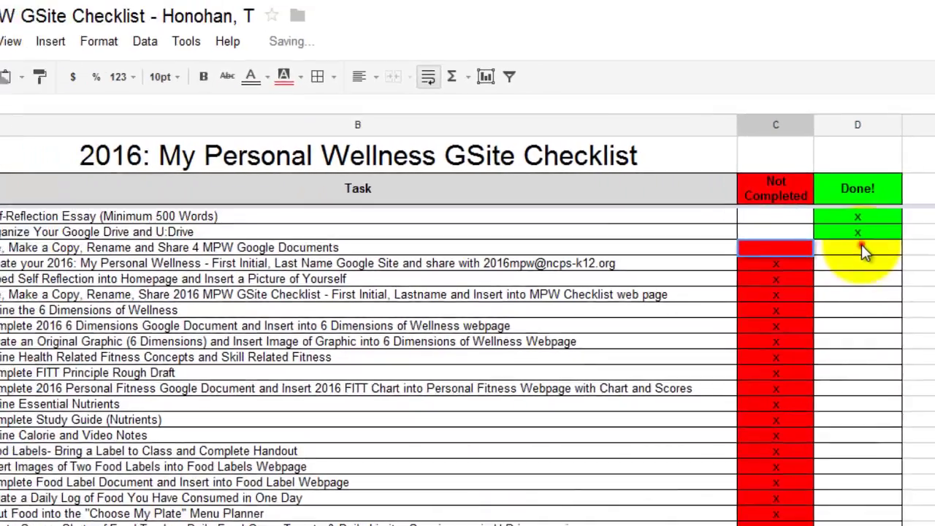
{"action": "left_click", "coordinate": [862, 248]}
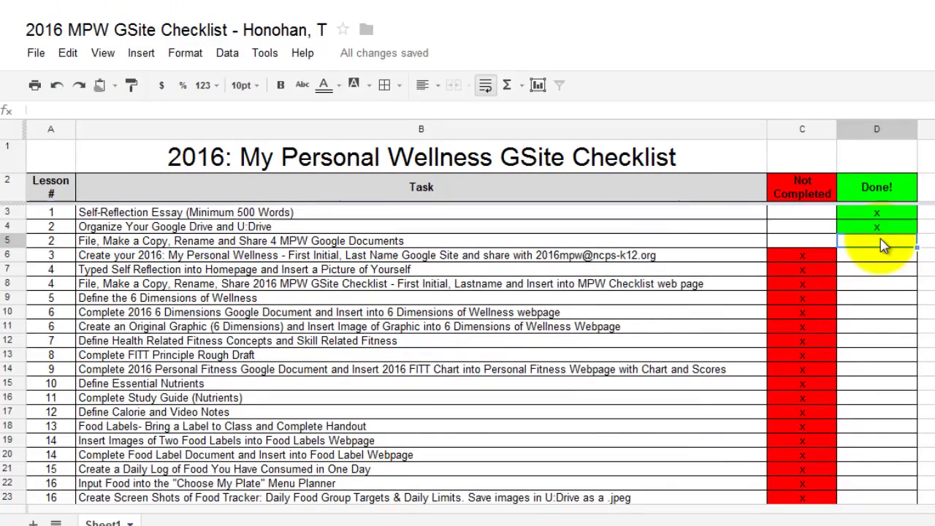
{"action": "type", "text": "4"}
{"action": "key", "text": "BackSpace"}
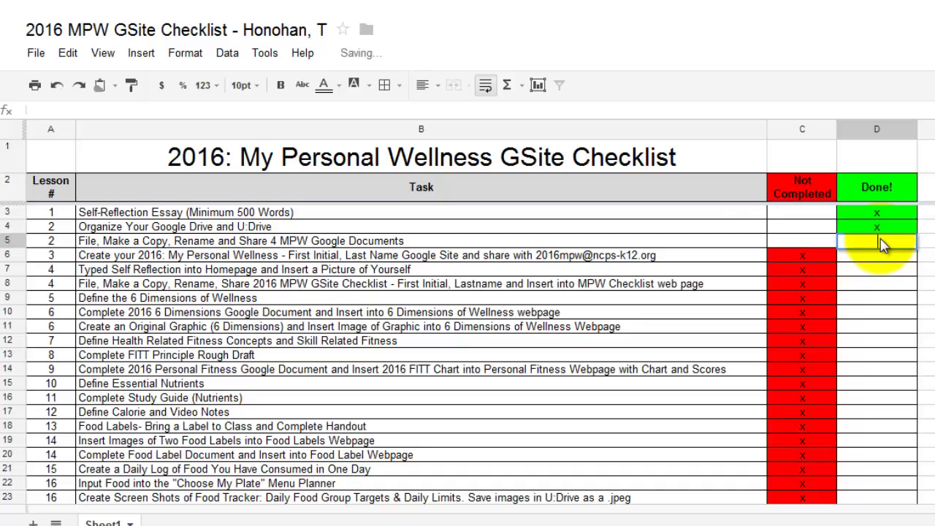
{"action": "type", "text": "x"}
{"action": "key", "text": "Return"}
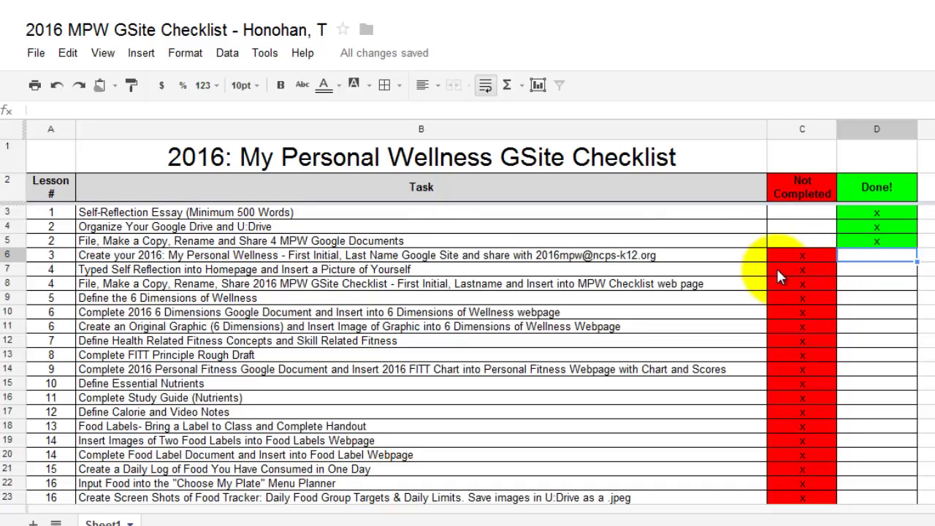
{"action": "left_click", "coordinate": [798, 255]}
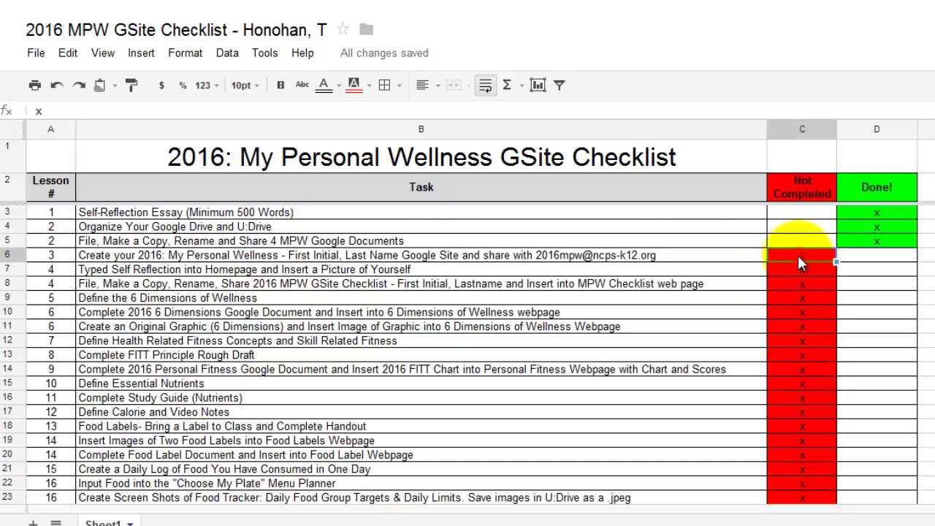
{"action": "key", "text": "Delete"}
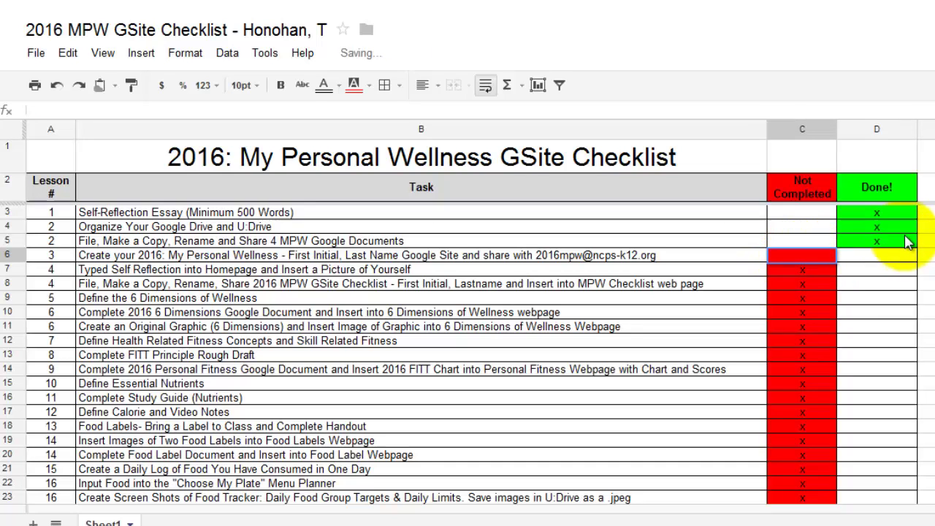
{"action": "left_click", "coordinate": [879, 257]}
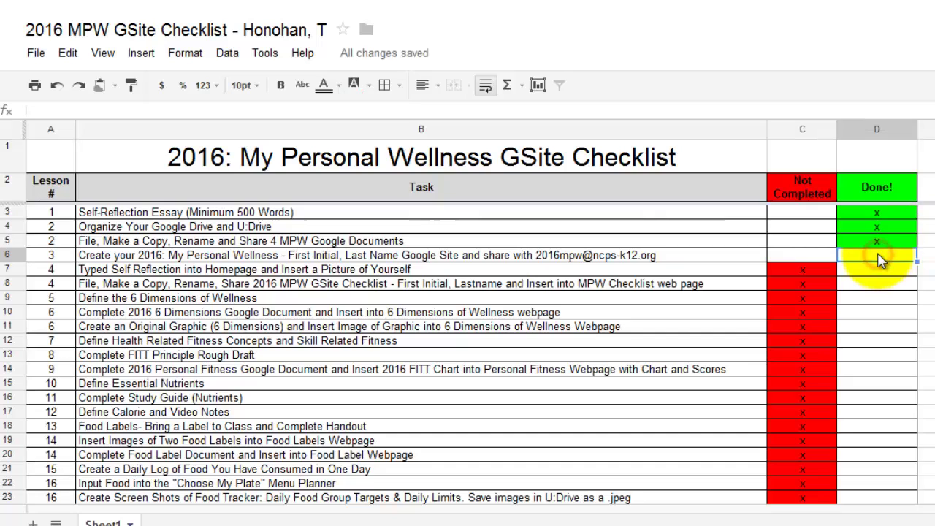
{"action": "type", "text": "x"}
{"action": "key", "text": "Down"}
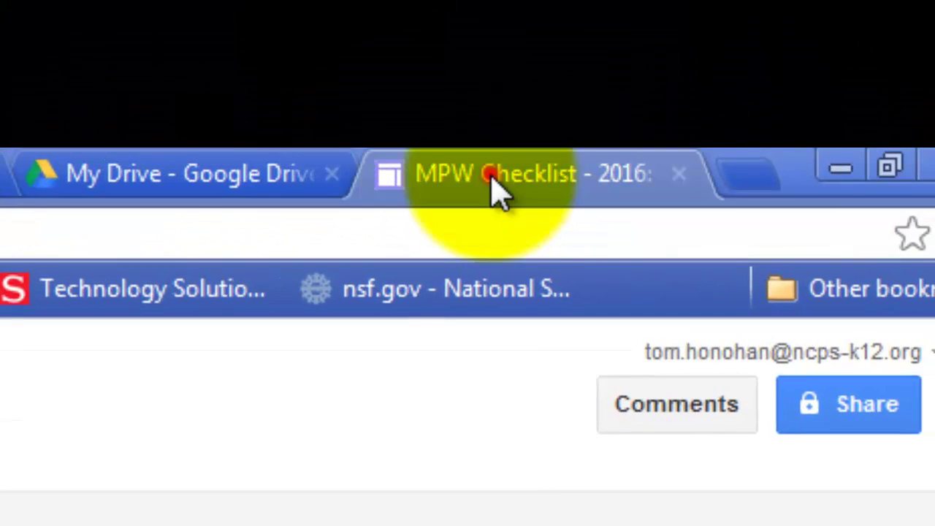
Step: Put the MPW Checklist site page into edit mode and show the Insert menu
{"action": "left_click", "coordinate": [808, 12]}
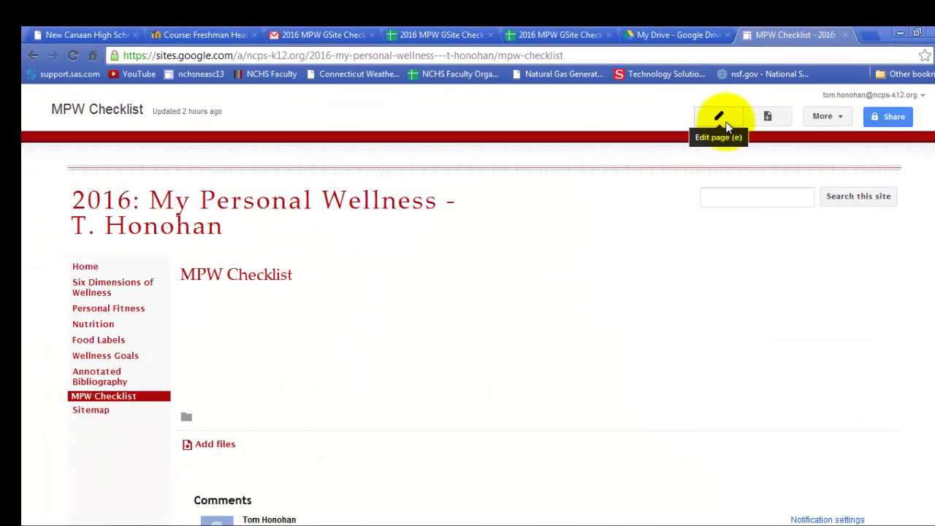
{"action": "left_click", "coordinate": [726, 121]}
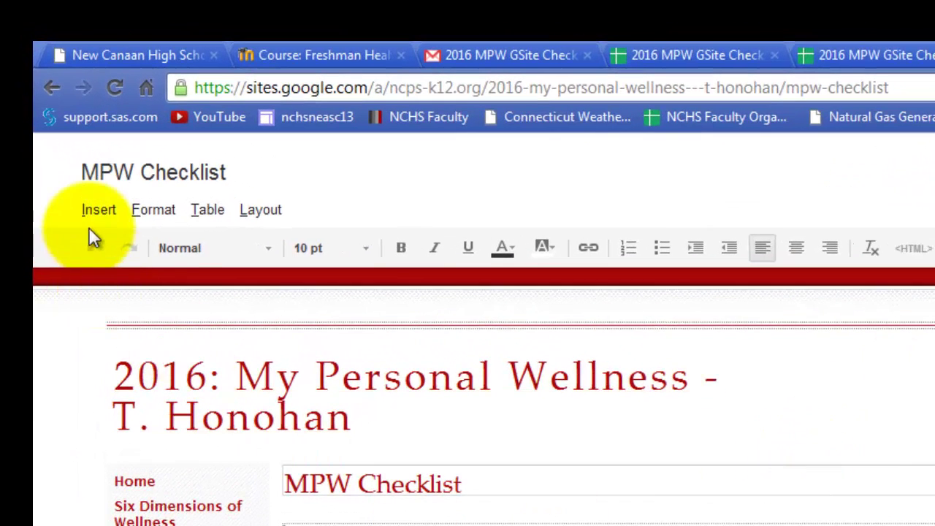
{"action": "left_click", "coordinate": [92, 211]}
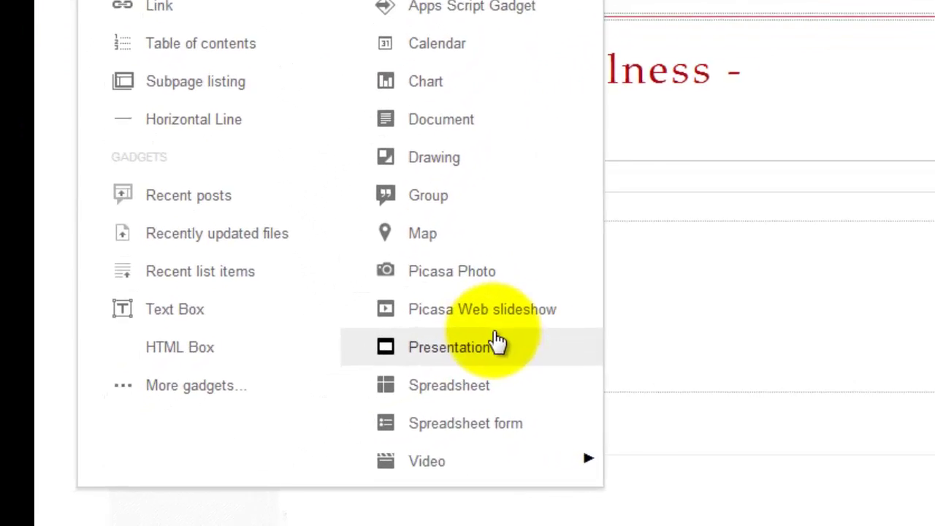
Step: Insert the personal 2016 MPW GSite Checklist spreadsheet onto the page with default settings
{"action": "left_click", "coordinate": [601, 358]}
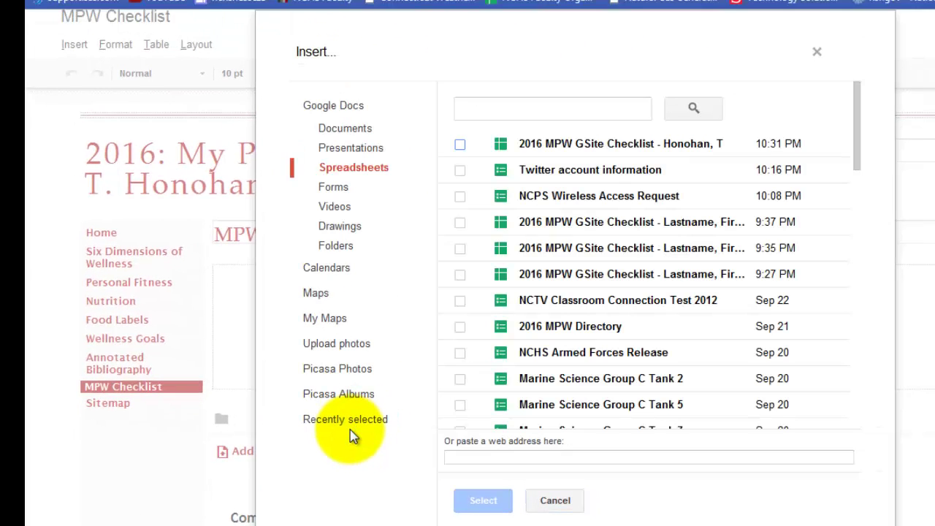
{"action": "left_click", "coordinate": [460, 146]}
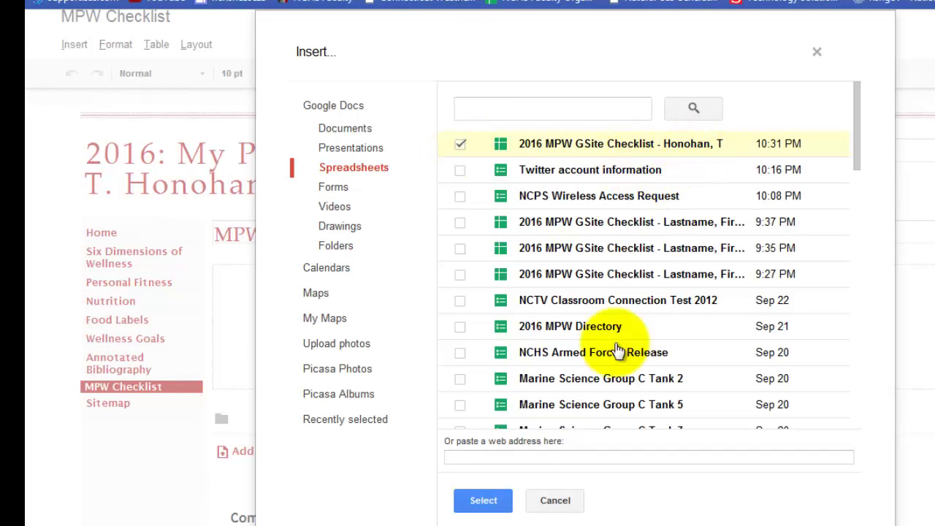
{"action": "left_click", "coordinate": [473, 503]}
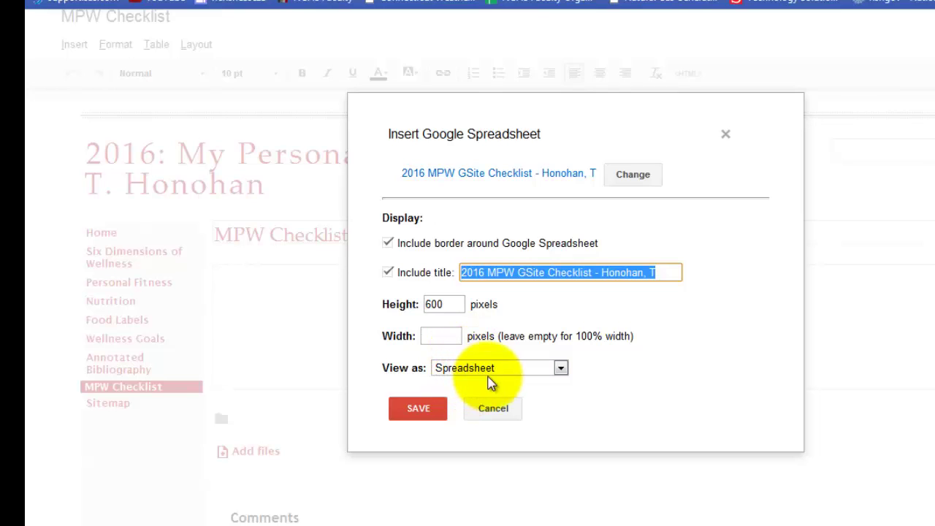
{"action": "left_click", "coordinate": [419, 410]}
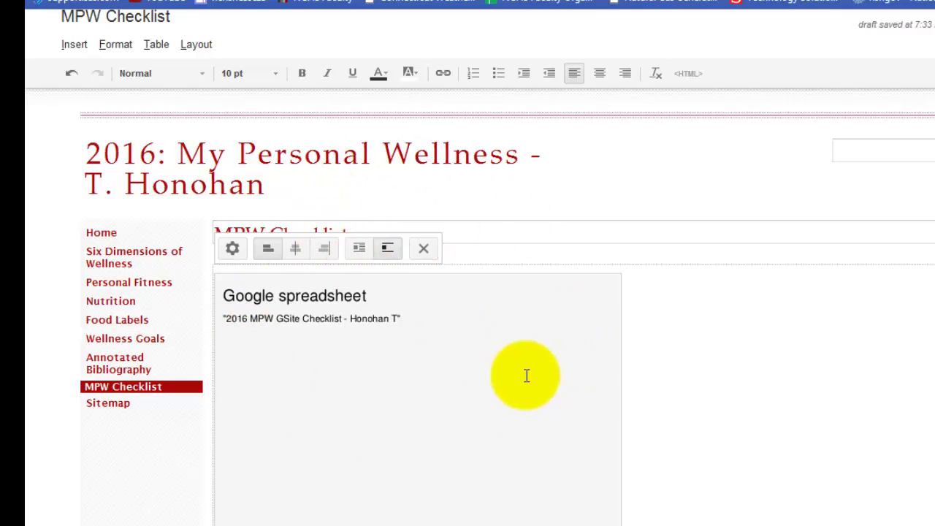
Step: Save the MPW Checklist page and scroll the embedded checklist to verify its rows
{"action": "left_click_drag", "start_coordinate": [278, 345], "coordinate": [361, 372]}
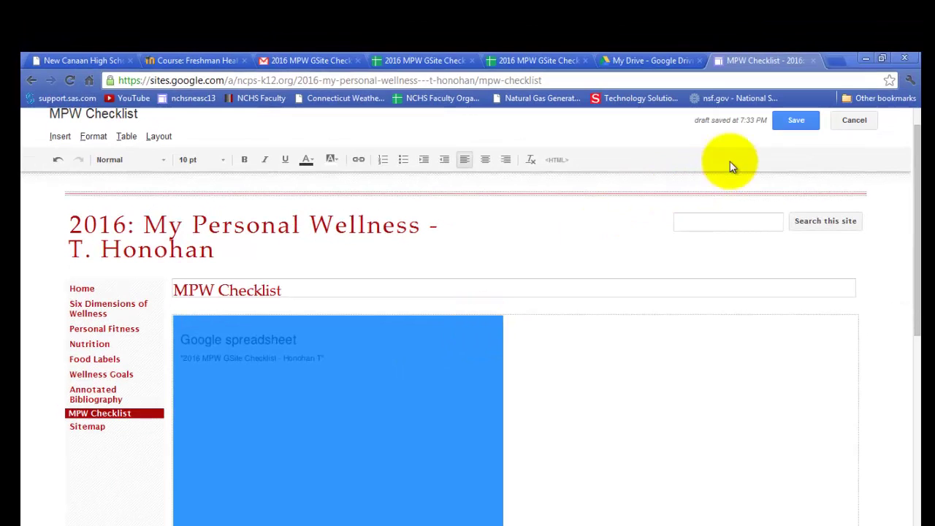
{"action": "left_click", "coordinate": [794, 120]}
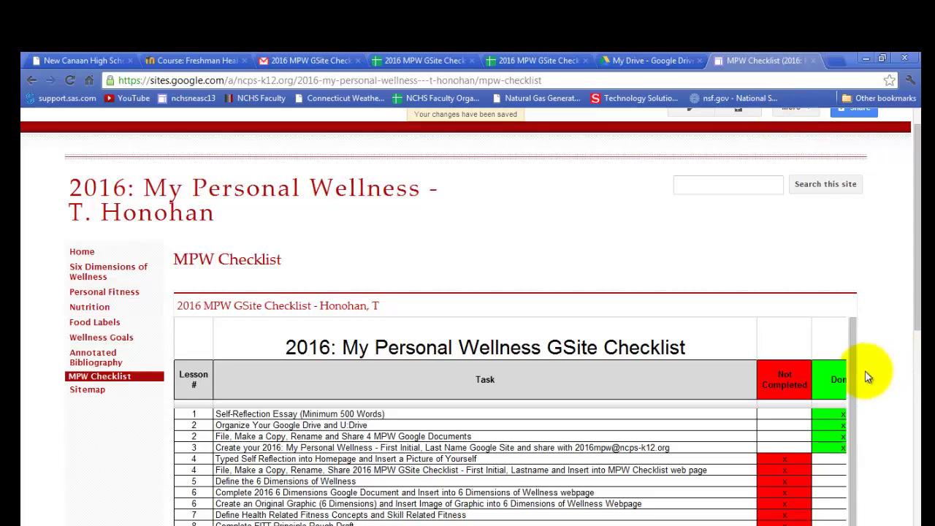
{"action": "left_click_drag", "start_coordinate": [856, 372], "coordinate": [838, 325]}
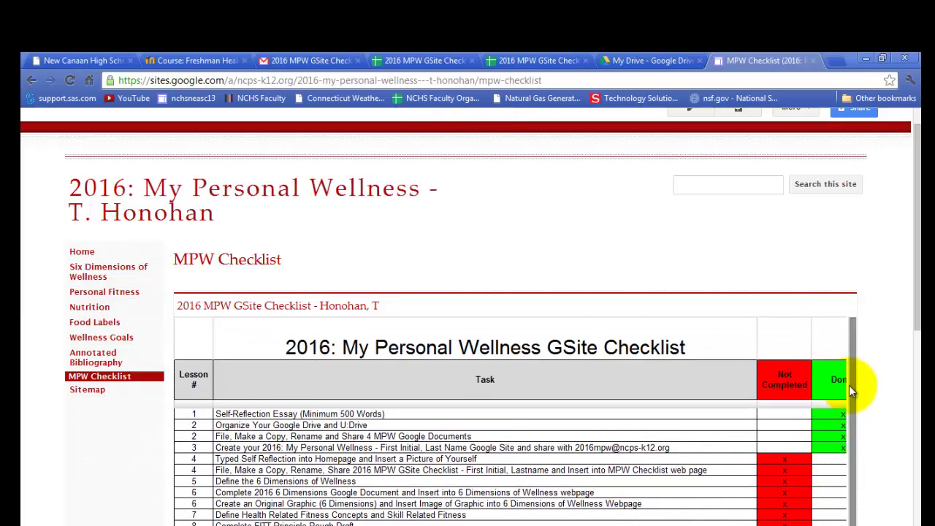
{"action": "left_click_drag", "start_coordinate": [849, 385], "coordinate": [841, 454]}
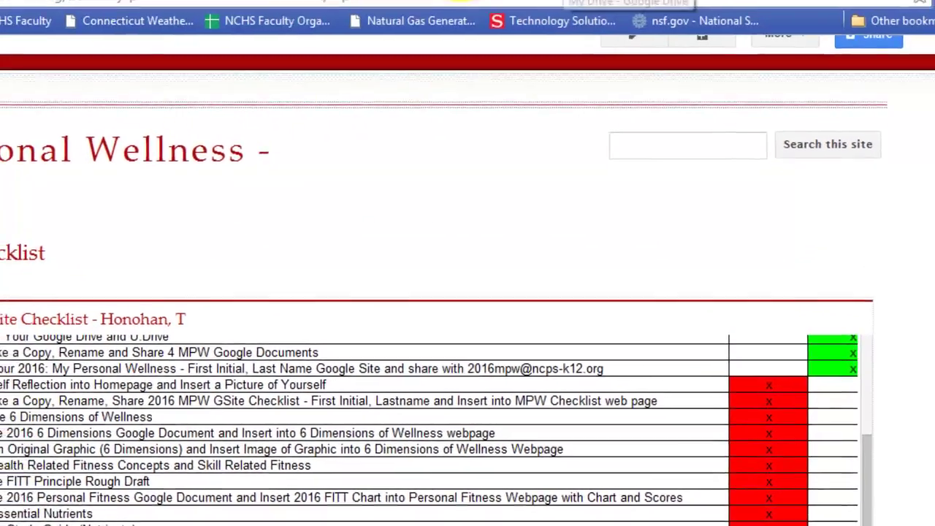
Step: Narrow the spreadsheet's Task column, then reload the site page to show the full Done column
{"action": "left_click", "coordinate": [468, 42]}
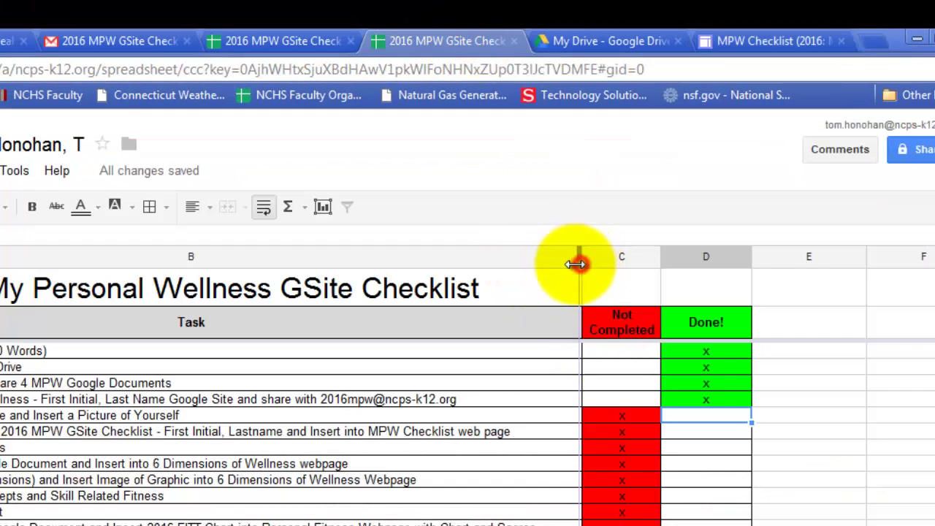
{"action": "left_click_drag", "start_coordinate": [581, 261], "coordinate": [546, 276]}
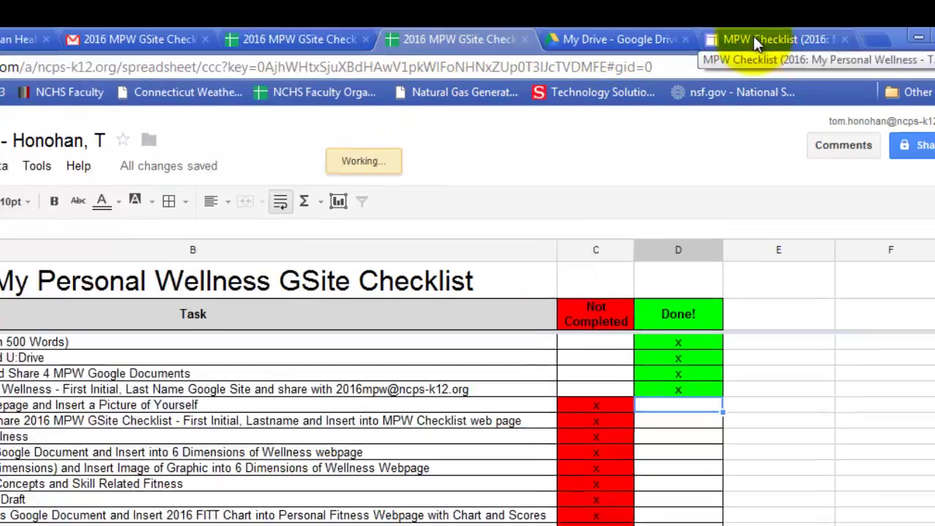
{"action": "left_click", "coordinate": [764, 41]}
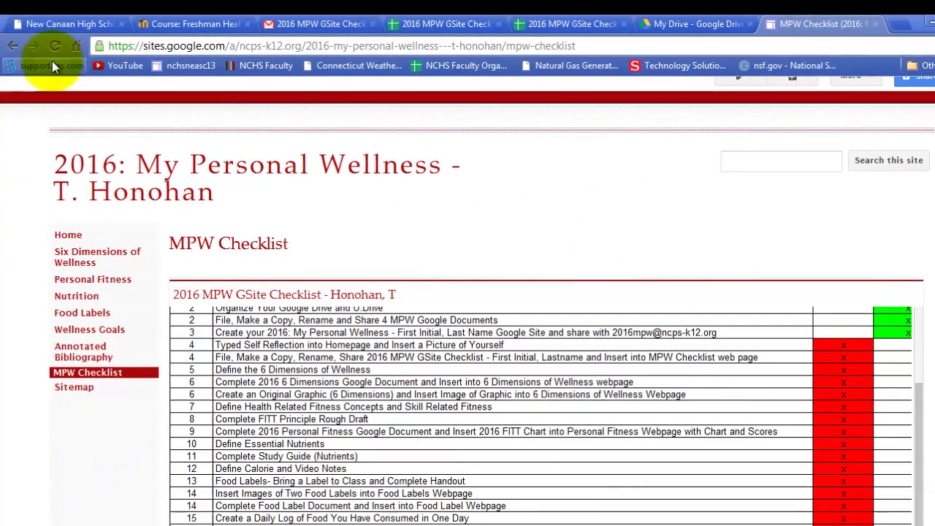
{"action": "left_click", "coordinate": [0, 57]}
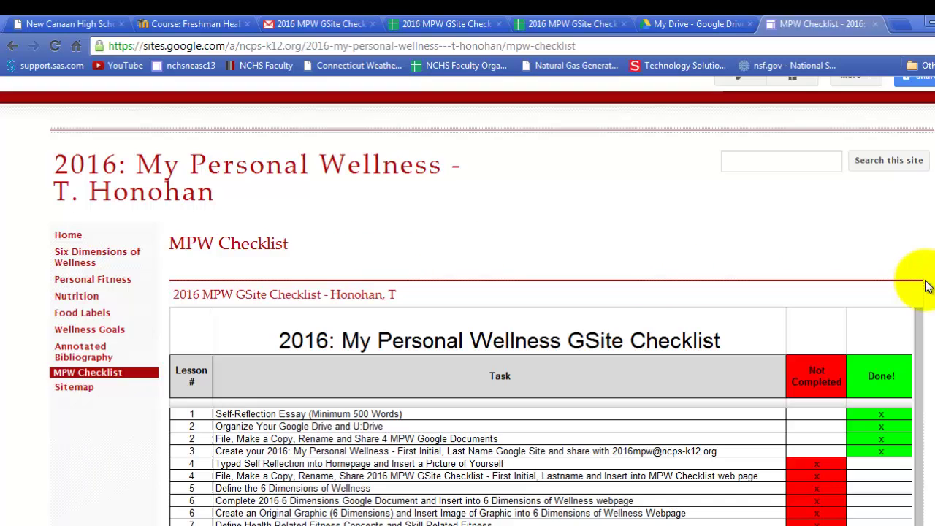
{"action": "scroll", "coordinate": [468, 301], "scroll_direction": "down", "scroll_amount": 2}
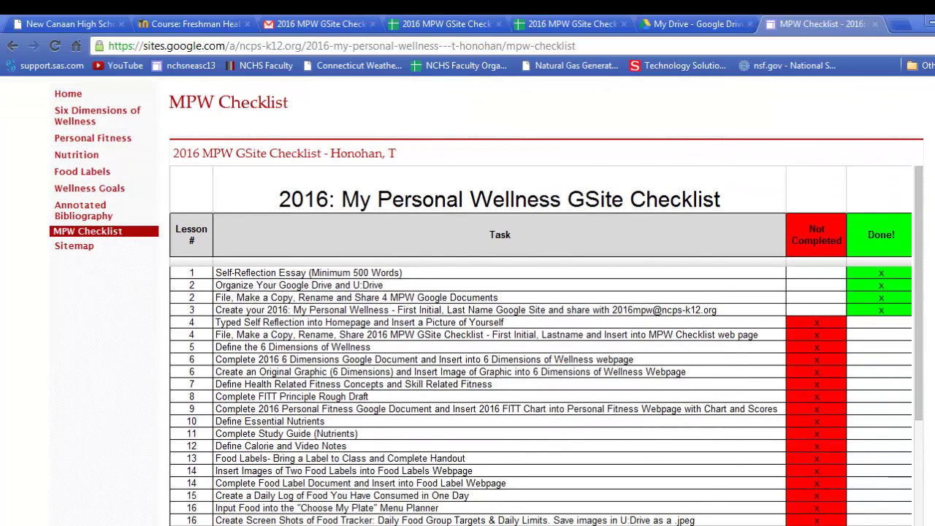